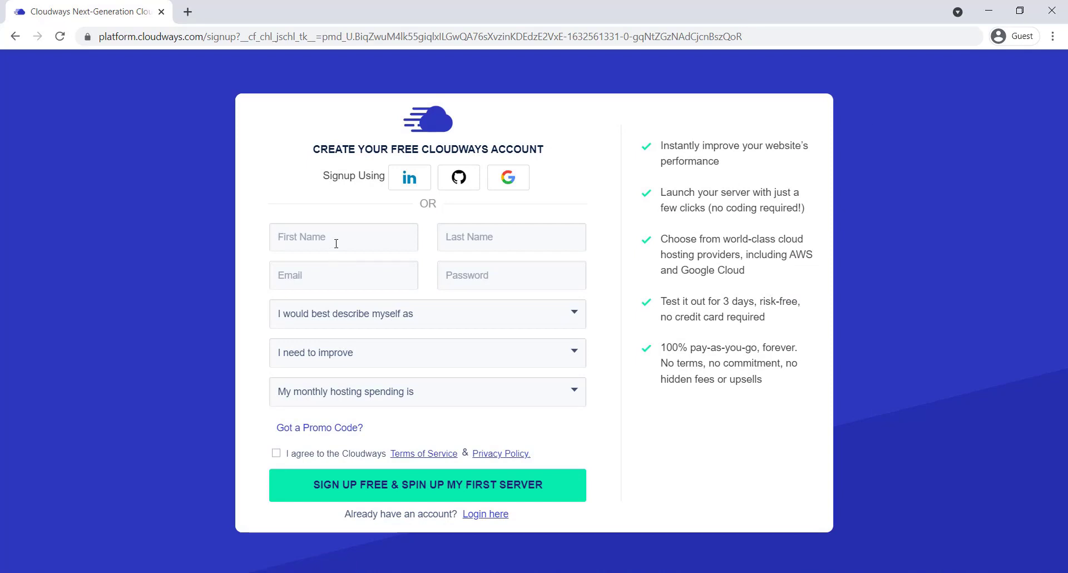
{"action": "key", "text": "Tab"}
{"action": "key", "text": "Tab"}
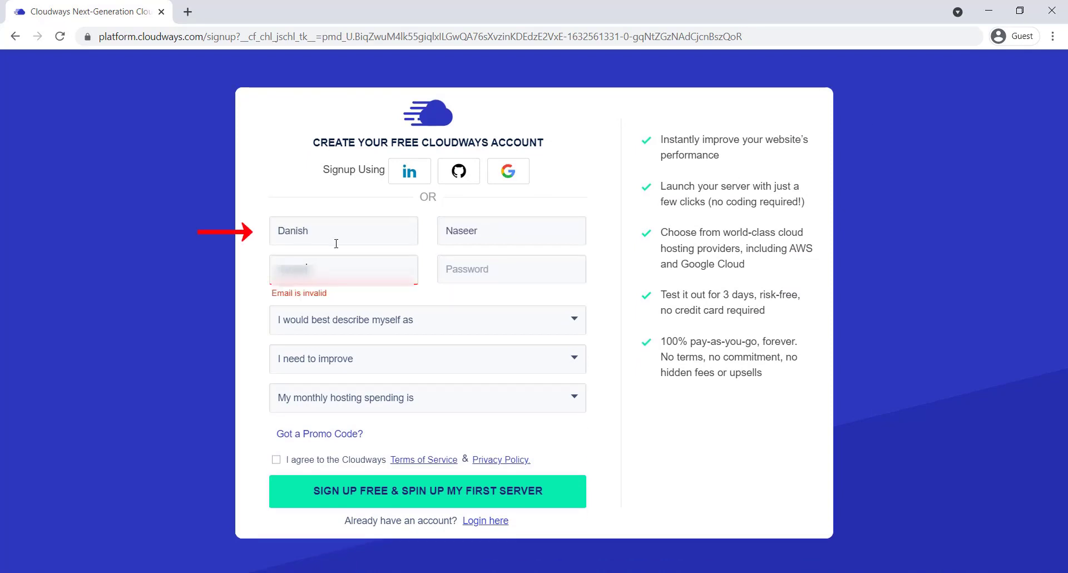
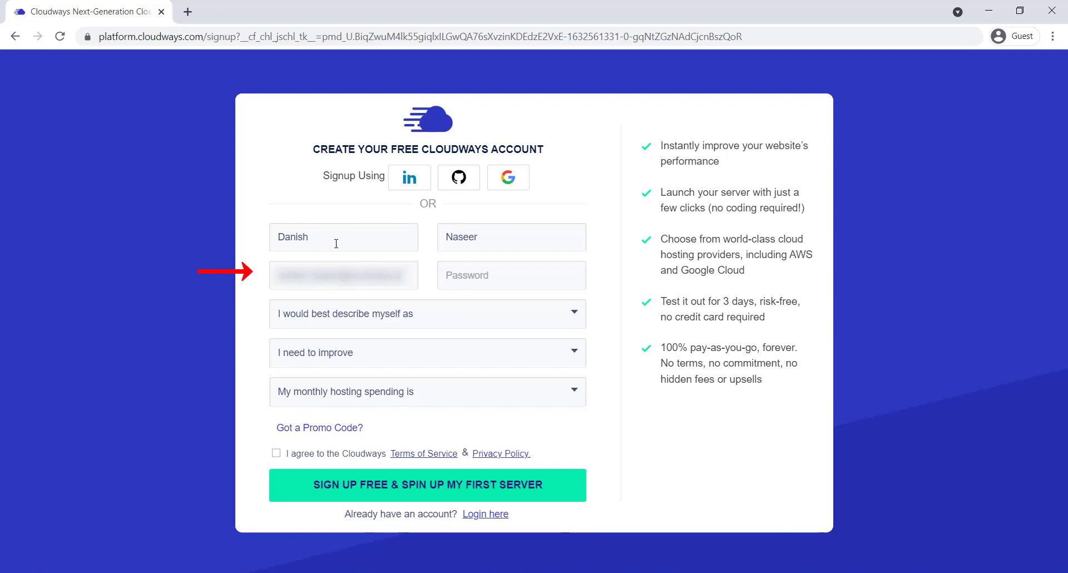
{"action": "key", "text": "Tab"}
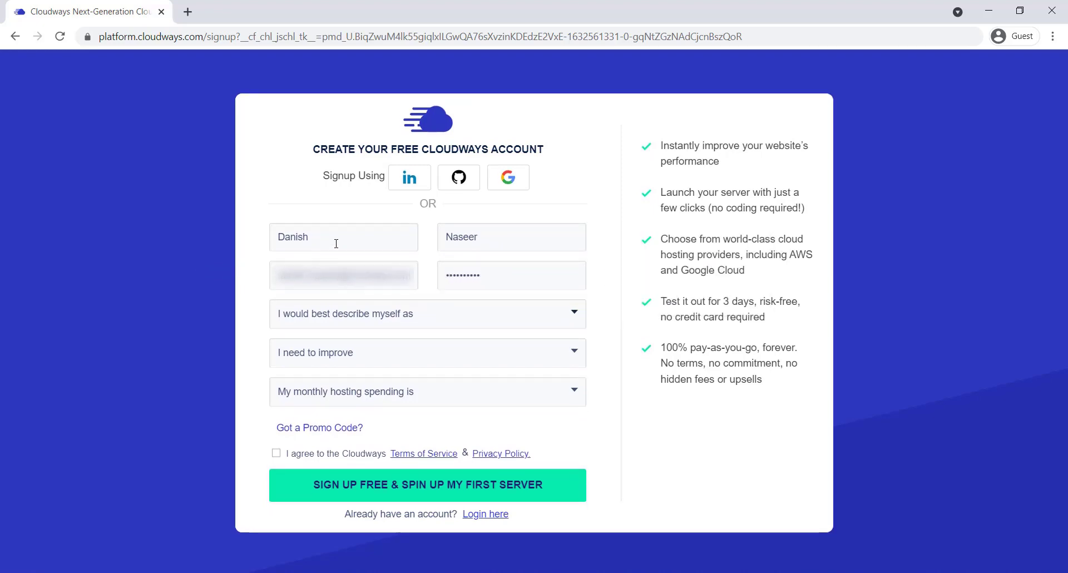
Choose Ecommerce, Website Performance/Speed and $0 - $50, accept the terms, and sign up.
{"action": "left_click", "coordinate": [351, 311]}
{"action": "left_click", "coordinate": [335, 353]}
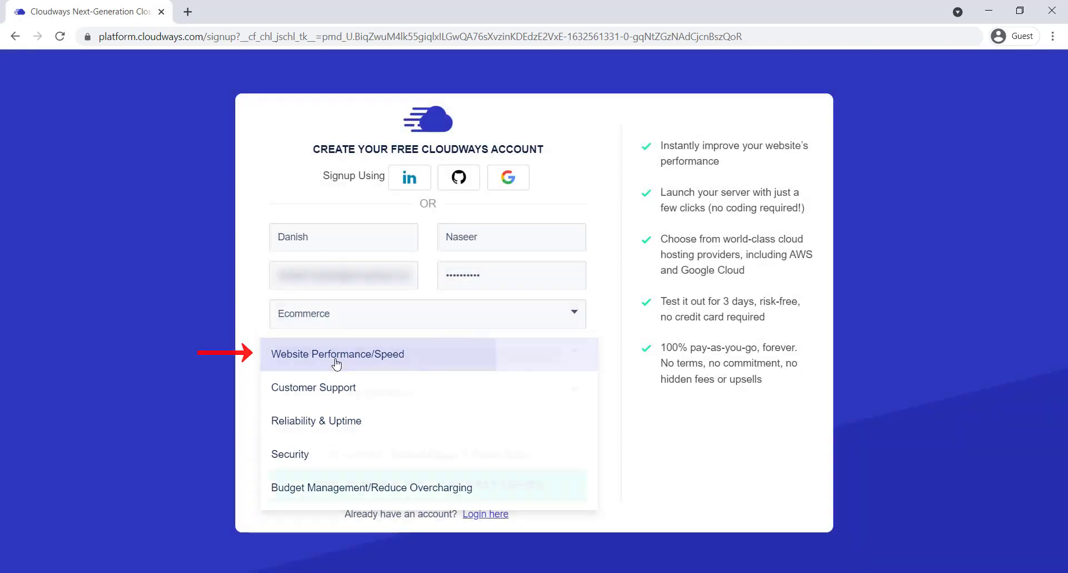
{"action": "left_click", "coordinate": [336, 362]}
{"action": "left_click", "coordinate": [340, 395]}
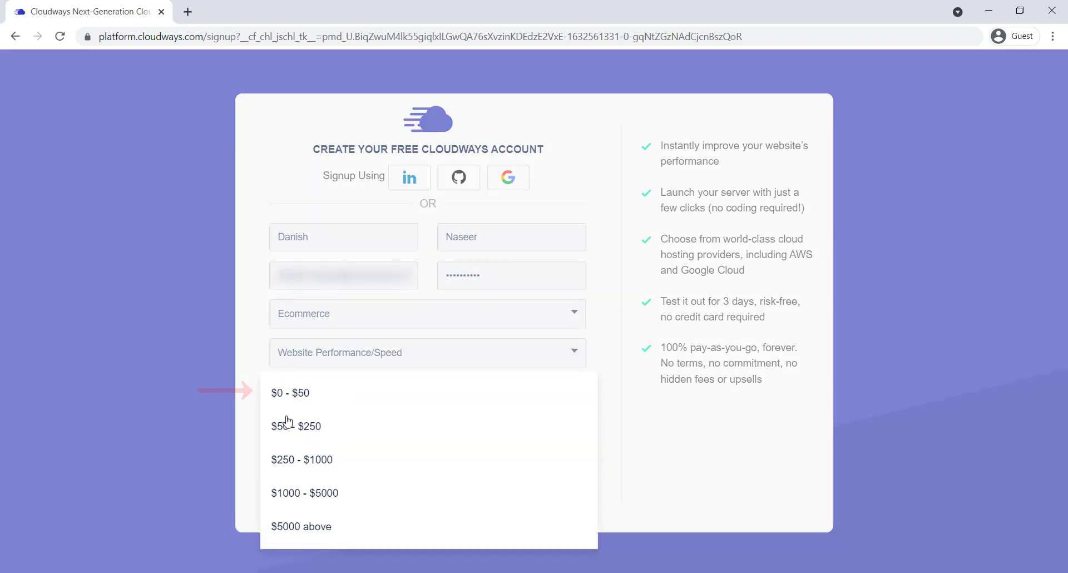
{"action": "left_click", "coordinate": [290, 399]}
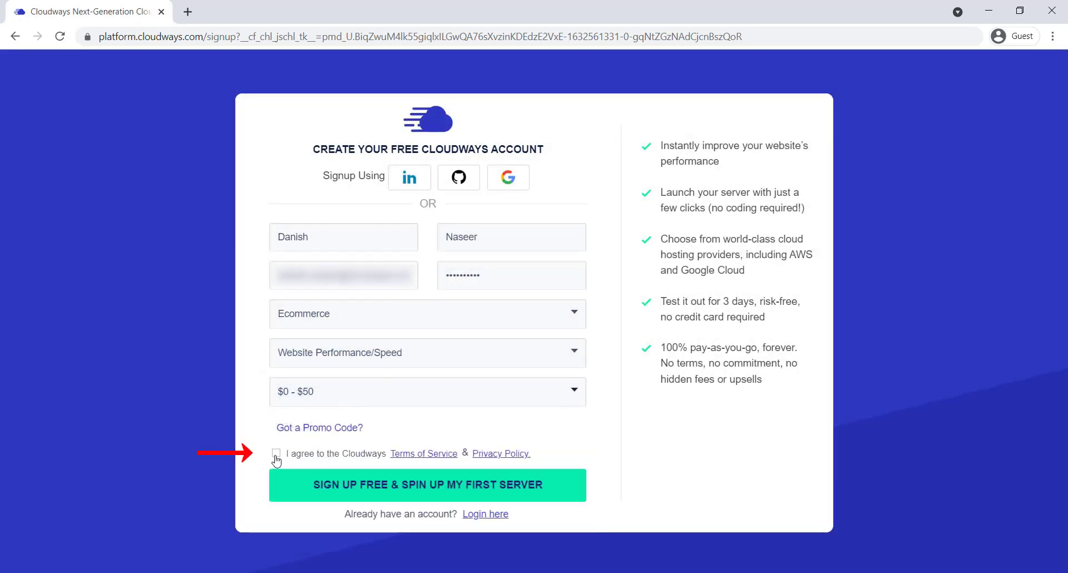
{"action": "left_click", "coordinate": [276, 454]}
{"action": "left_click", "coordinate": [550, 490]}
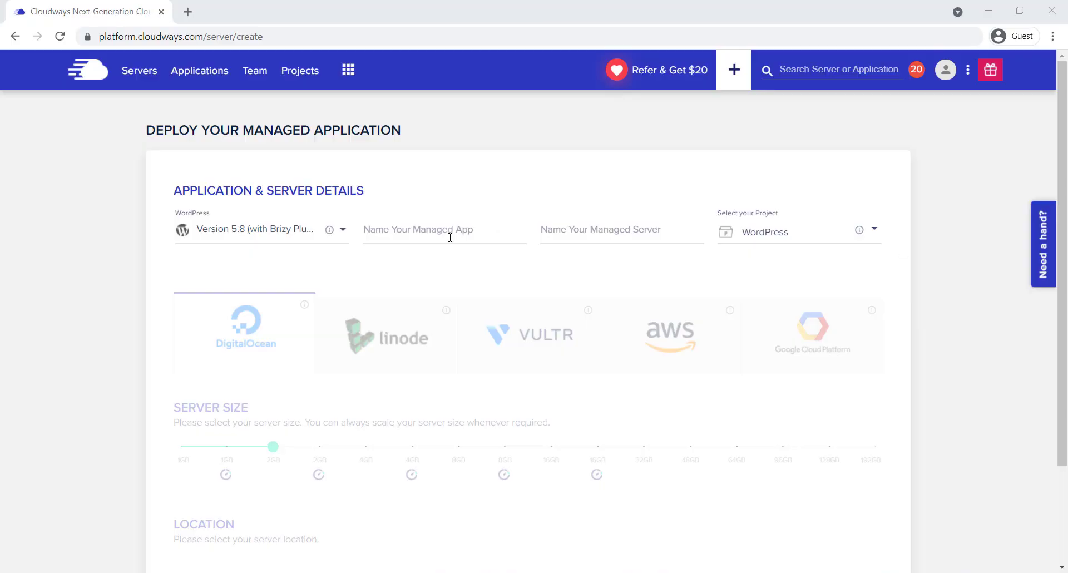
Select Clean WordPress 5.8, naming the app 'My WordPress site' and the server 'WordPress Server'.
{"action": "left_click", "coordinate": [306, 238]}
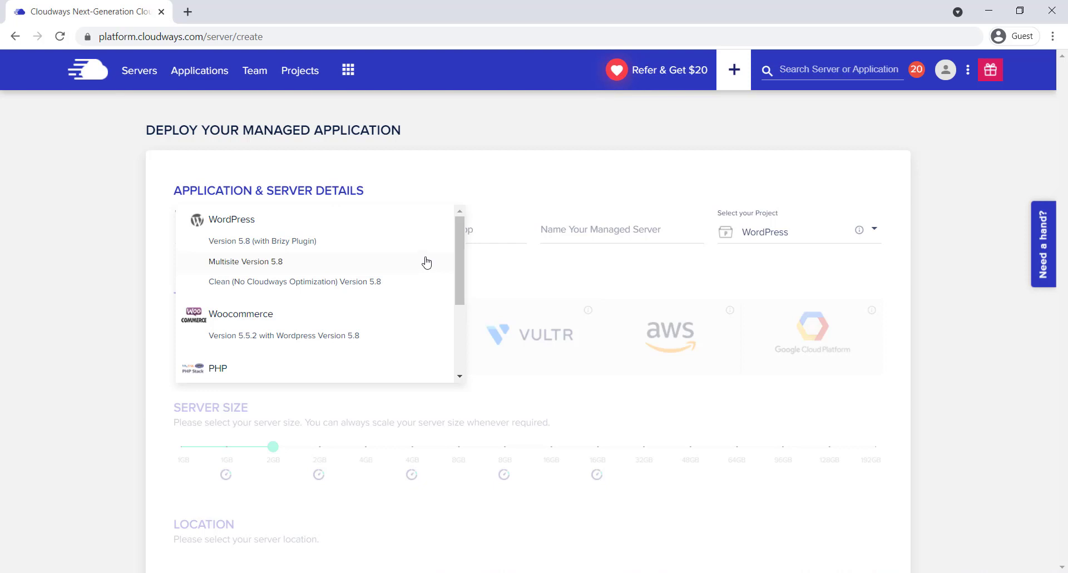
{"action": "left_click", "coordinate": [308, 283]}
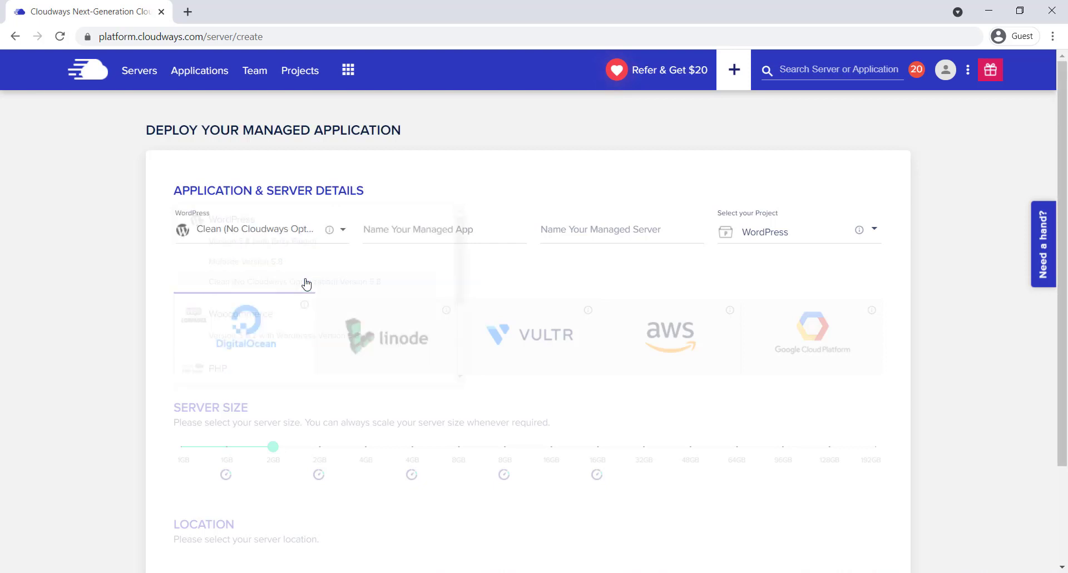
{"action": "left_click", "coordinate": [426, 235]}
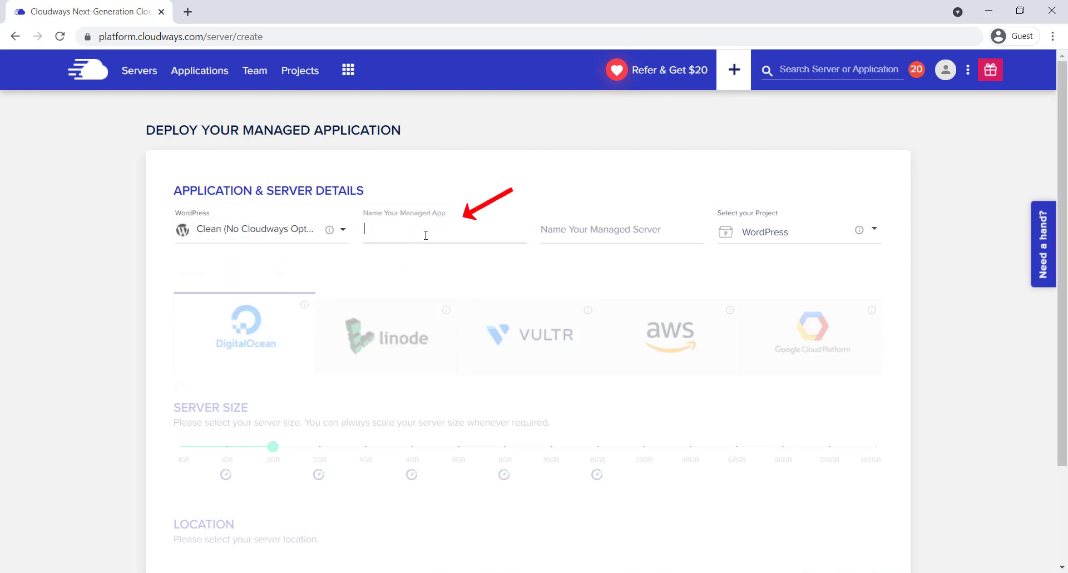
{"action": "type", "text": "My WordPress si"}
{"action": "type", "text": "te"}
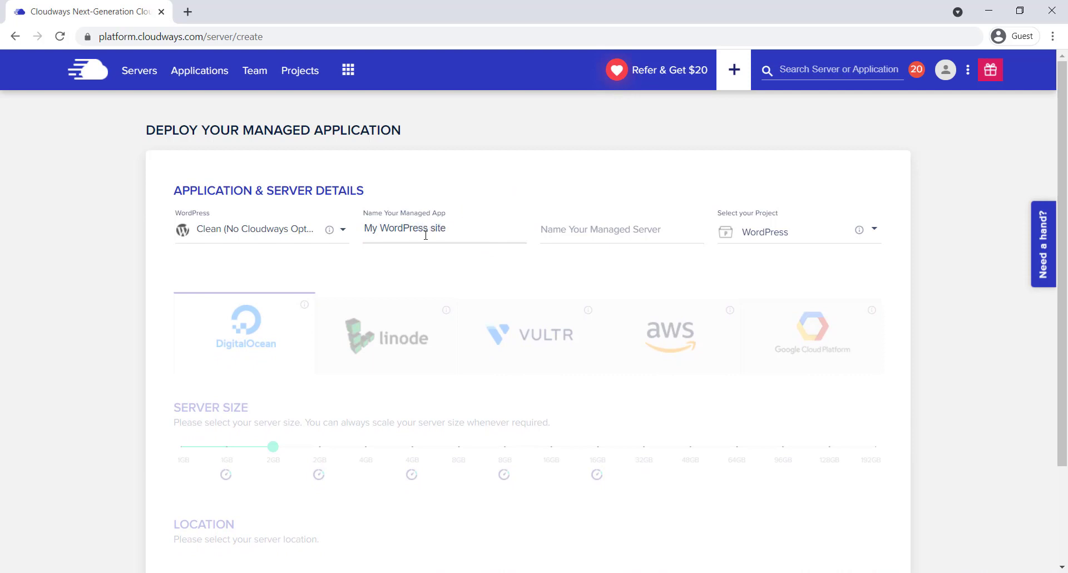
{"action": "left_click", "coordinate": [567, 234]}
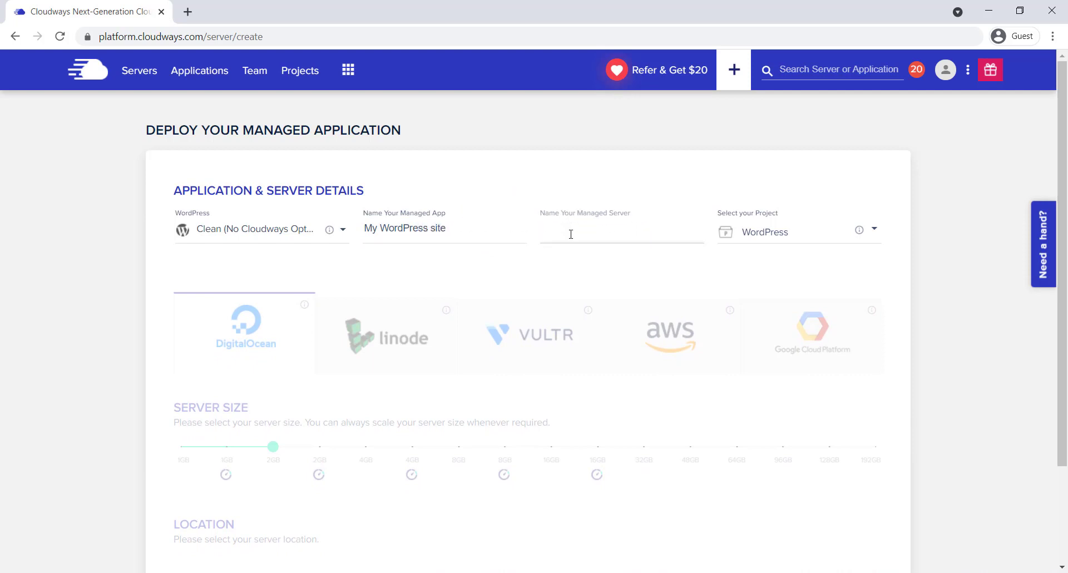
{"action": "type", "text": "WordPress Ser"}
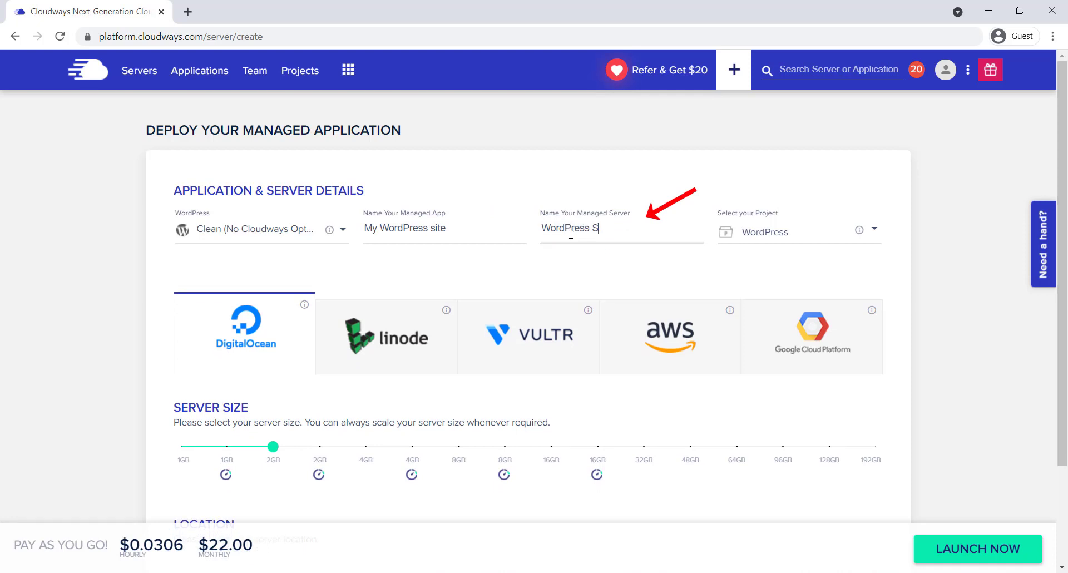
{"action": "type", "text": "ver"}
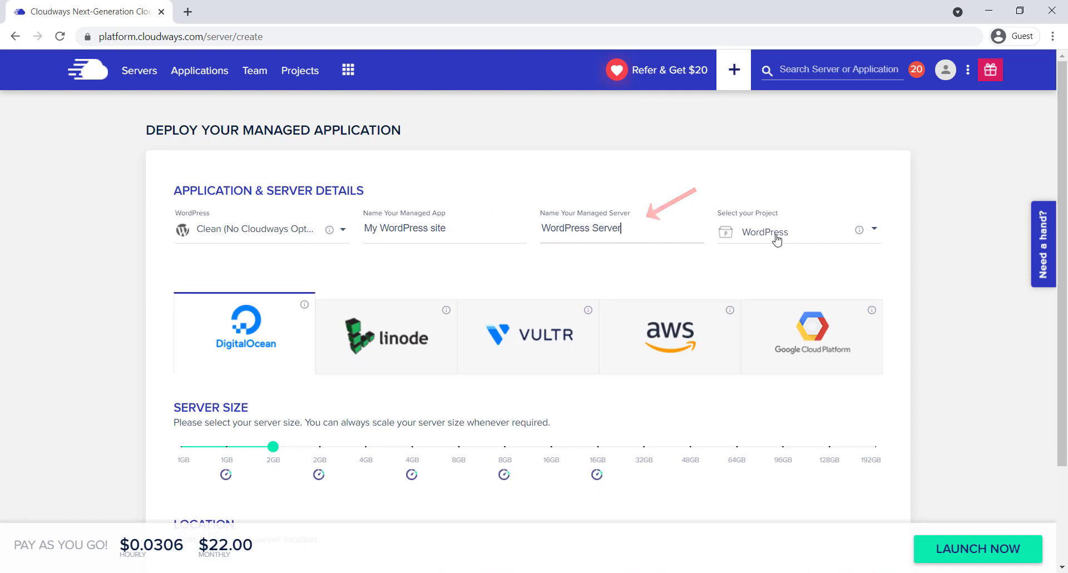
{"action": "left_click", "coordinate": [776, 238]}
Keep the WordPress project, choose Linode, and set the server size to 2GB ($24.00/month).
{"action": "left_click", "coordinate": [776, 237]}
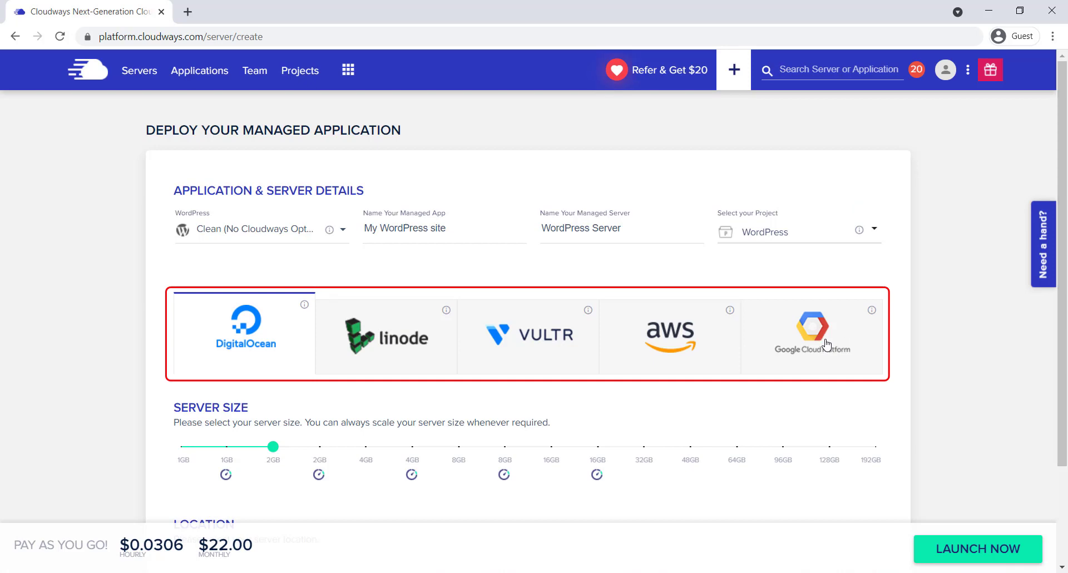
{"action": "left_click", "coordinate": [393, 343]}
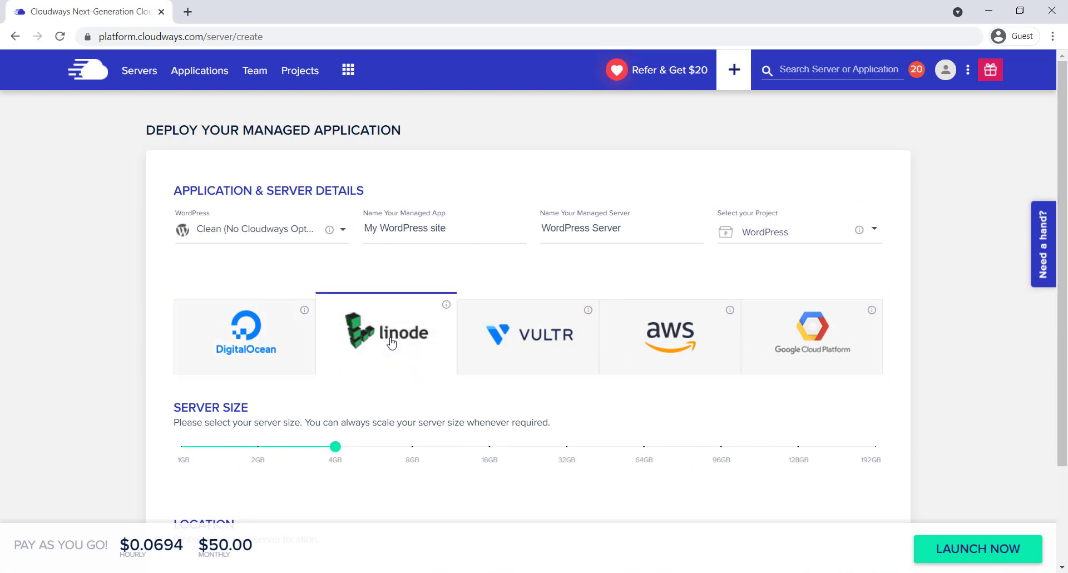
{"action": "scroll", "coordinate": [392, 341], "scroll_direction": "down", "scroll_amount": 1}
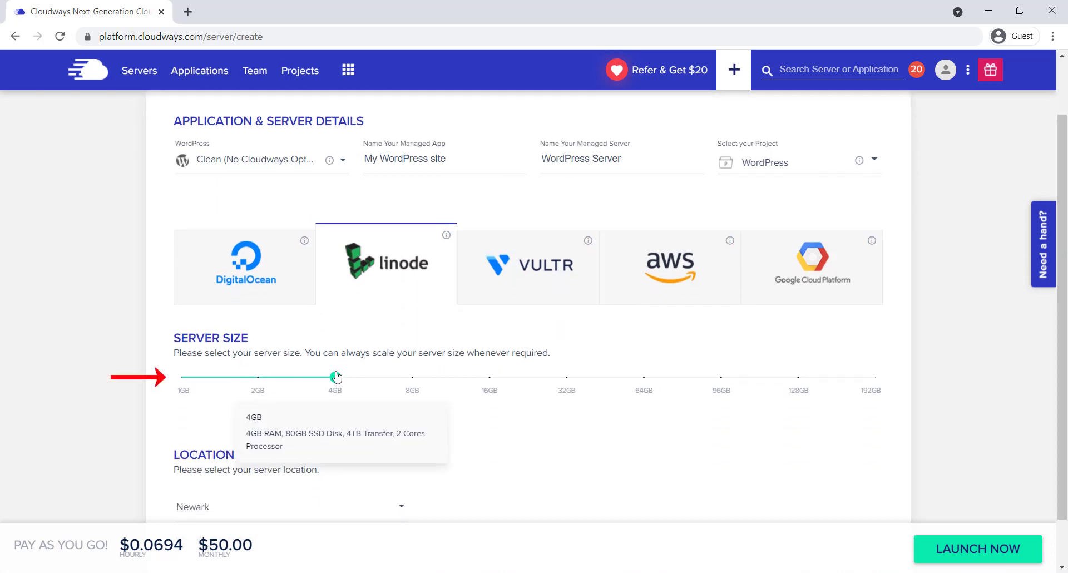
{"action": "mouse_move", "coordinate": [335, 447]}
{"action": "left_click_drag", "start_coordinate": [335, 379], "coordinate": [256, 378]}
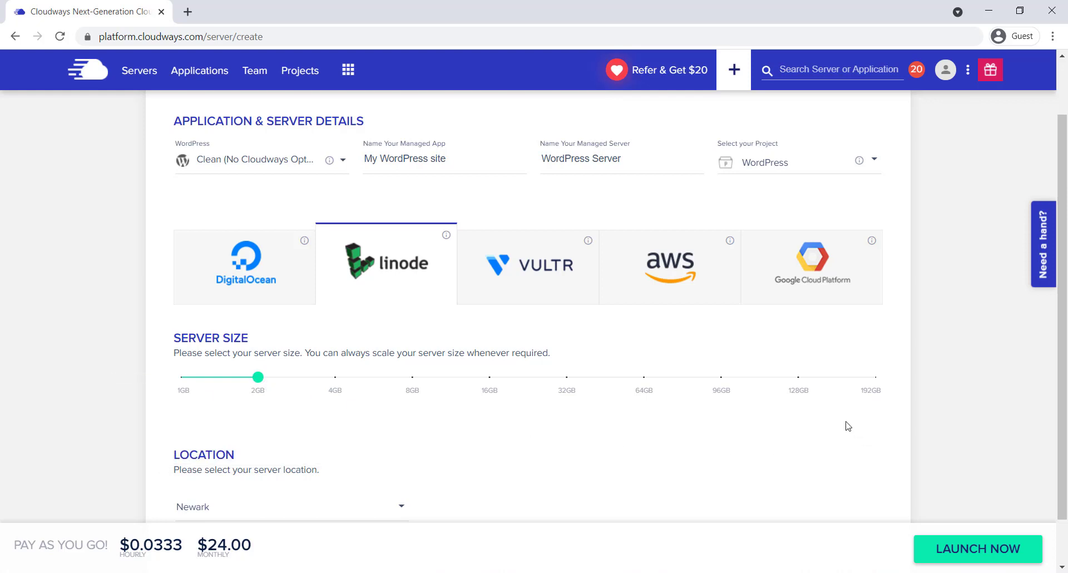
Keep Newark as the server location and launch the 2GB Linode server.
{"action": "scroll", "coordinate": [848, 426], "scroll_direction": "down", "scroll_amount": 1}
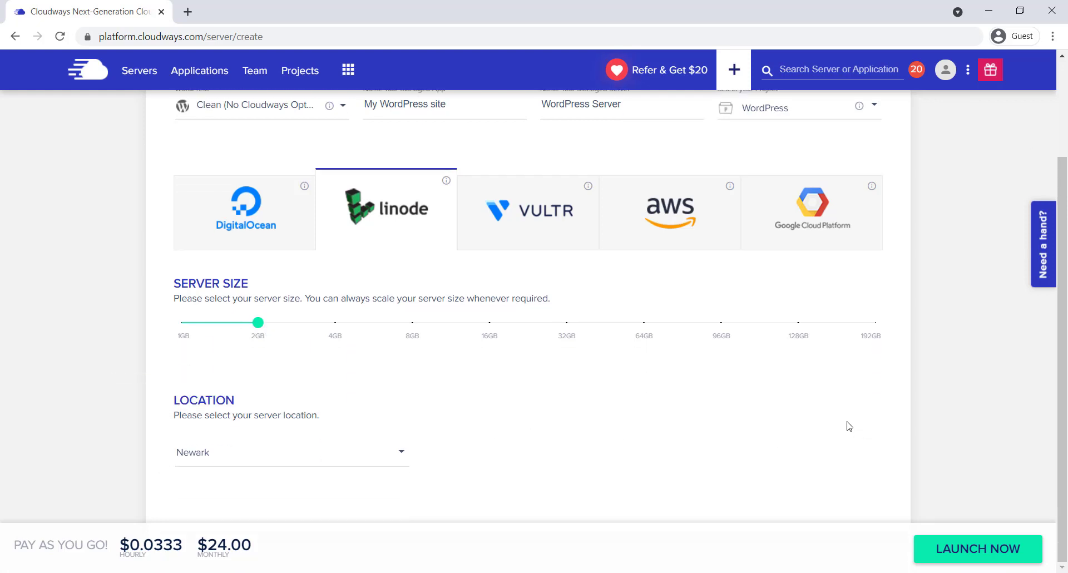
{"action": "left_click", "coordinate": [408, 454]}
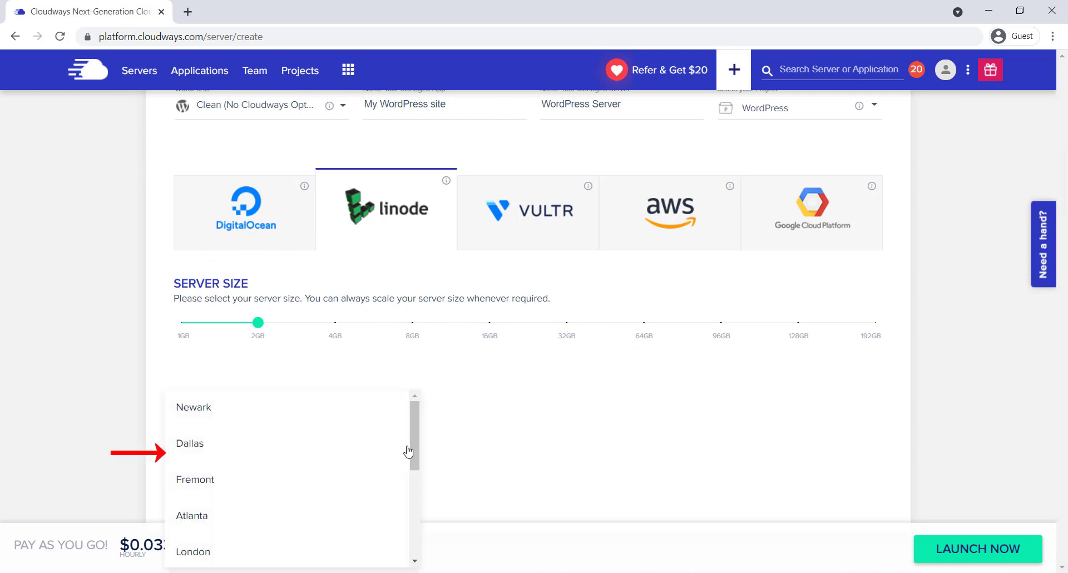
{"action": "mouse_move", "coordinate": [414, 429]}
{"action": "left_mouse_down"}
{"action": "mouse_move", "coordinate": [426, 520]}
{"action": "mouse_move", "coordinate": [432, 432]}
{"action": "left_mouse_up"}
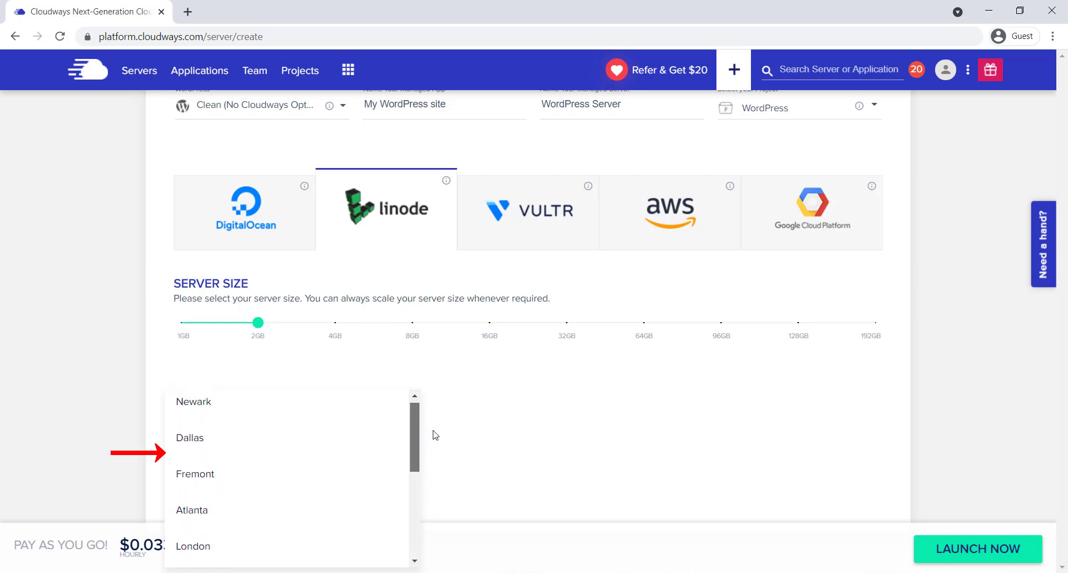
{"action": "left_click", "coordinate": [207, 412]}
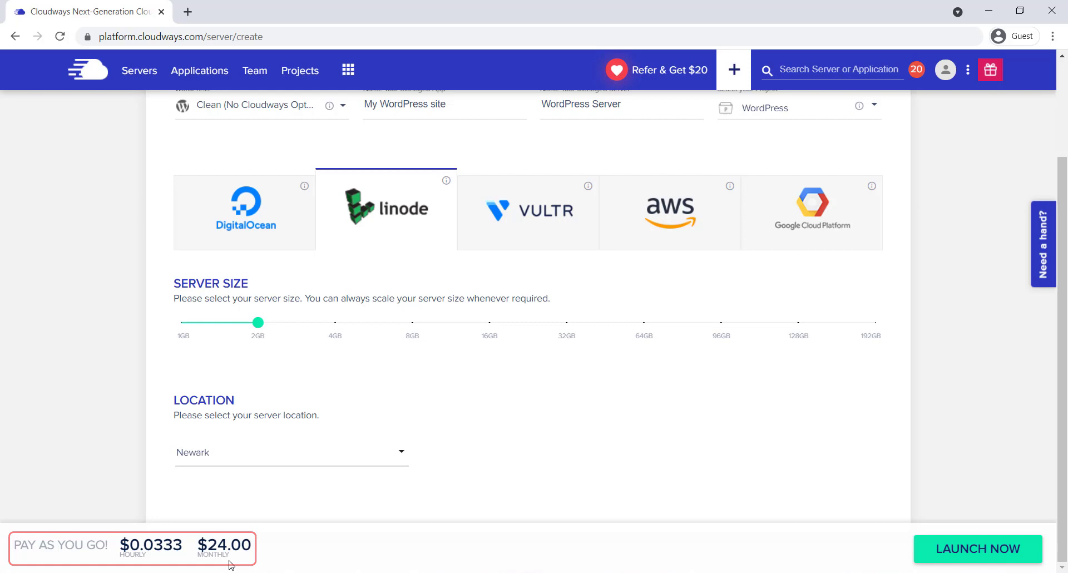
{"action": "left_click", "coordinate": [970, 555]}
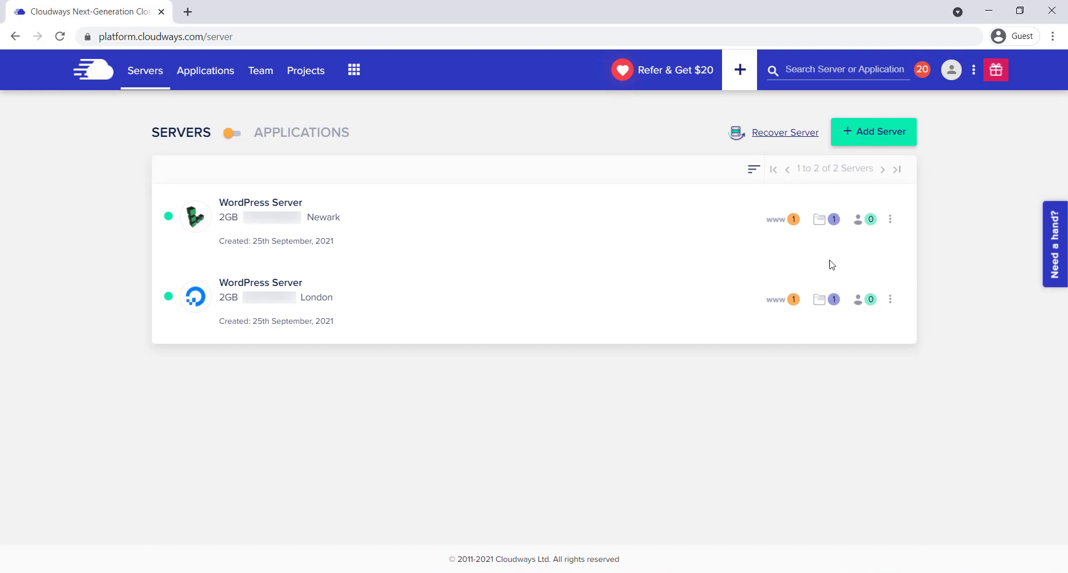
Show the Newark server's applications and open the access details for My WordPress site.
{"action": "left_click", "coordinate": [782, 226]}
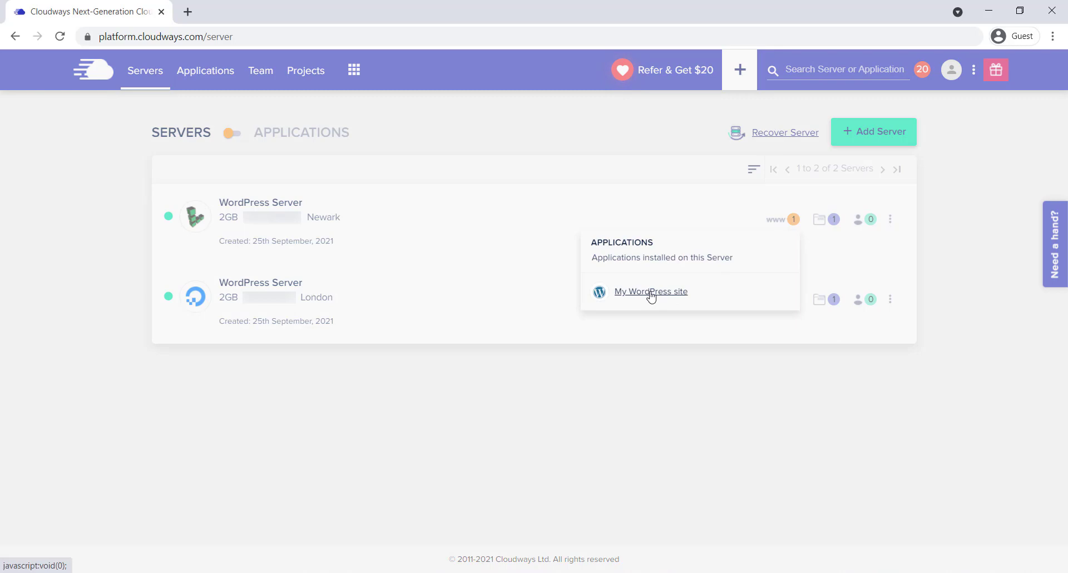
{"action": "left_click", "coordinate": [651, 292]}
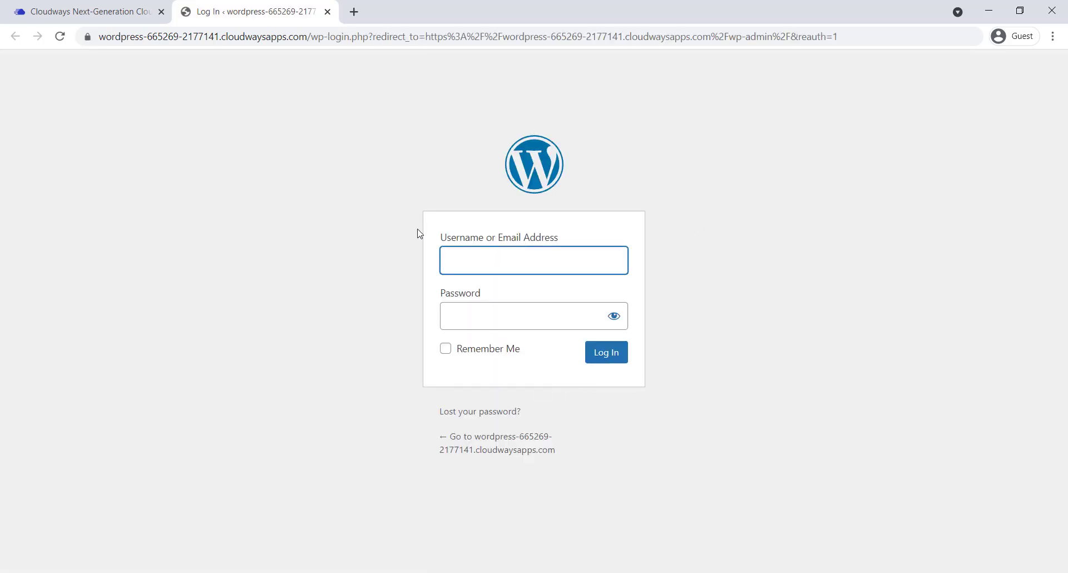
Copy the admin username from Access Details into the WordPress login username field.
{"action": "left_click", "coordinate": [124, 6]}
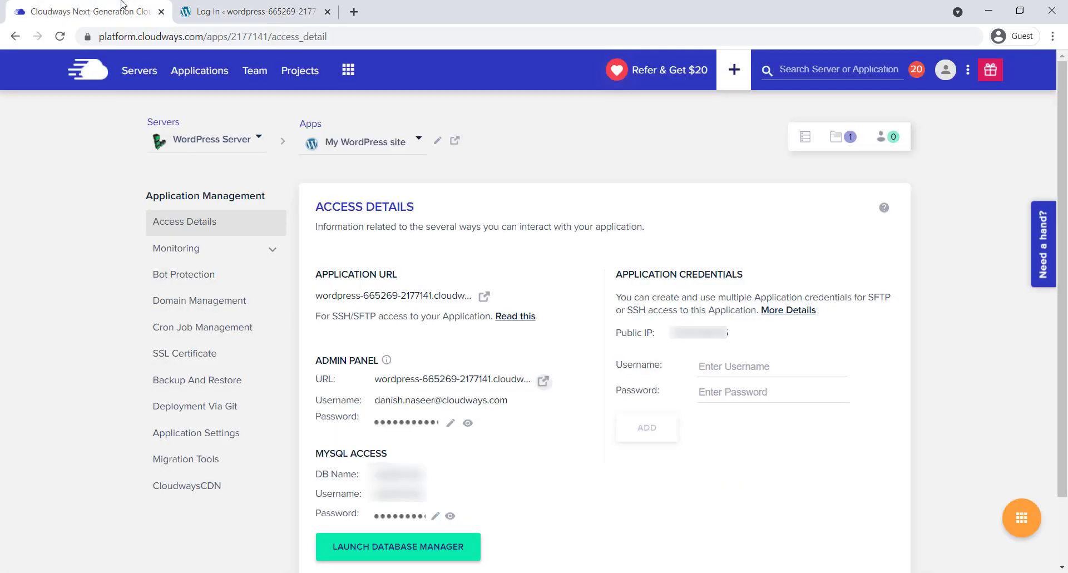
{"action": "left_click", "coordinate": [414, 405]}
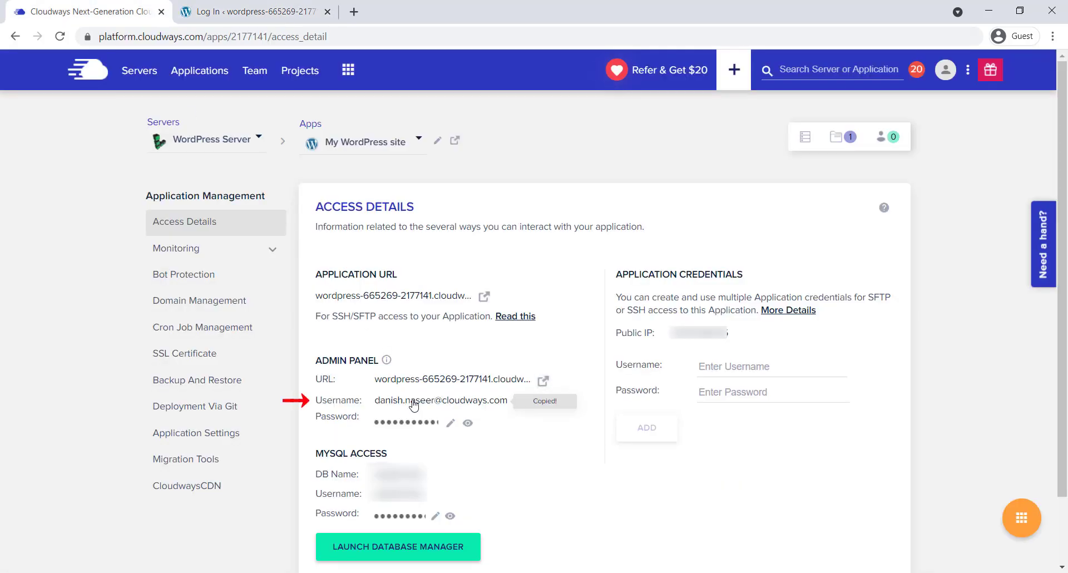
{"action": "left_click", "coordinate": [256, 6]}
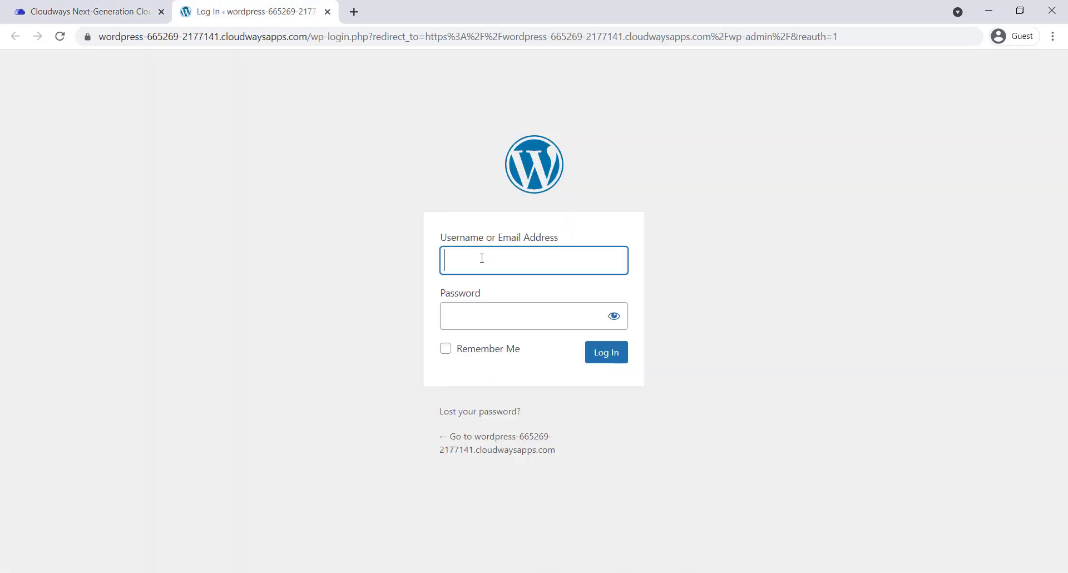
{"action": "right_click", "coordinate": [480, 257]}
{"action": "left_click", "coordinate": [517, 366]}
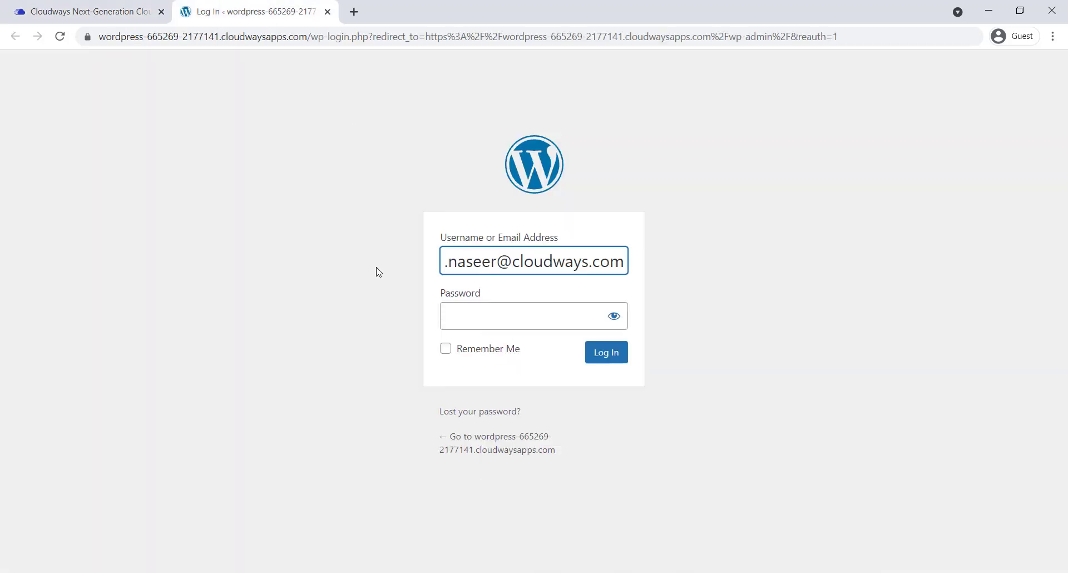
Copy the admin password into the login form's password field and log in.
{"action": "left_click", "coordinate": [144, 9]}
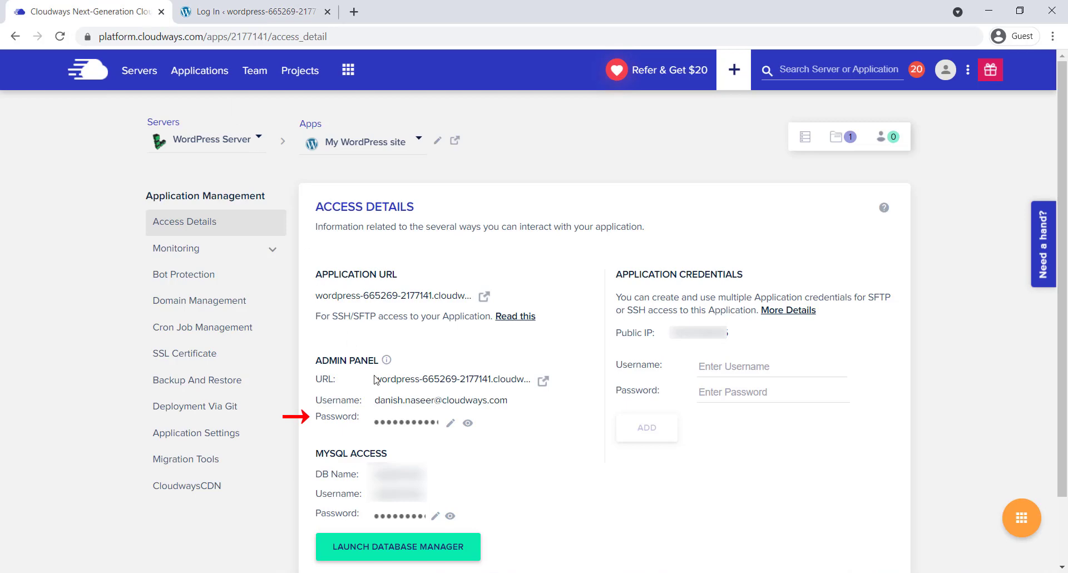
{"action": "left_click", "coordinate": [398, 422]}
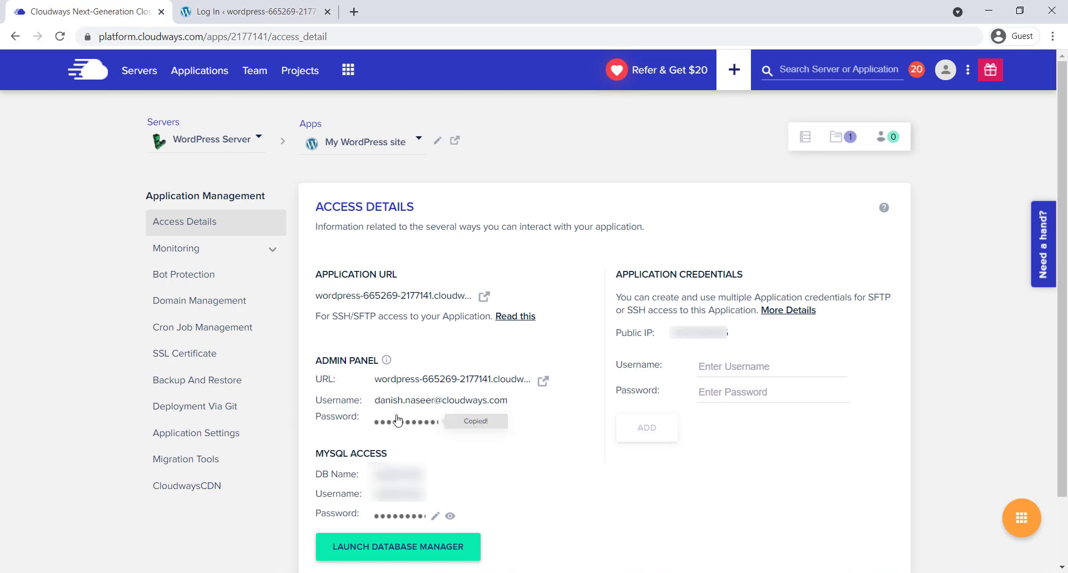
{"action": "left_click", "coordinate": [267, 7]}
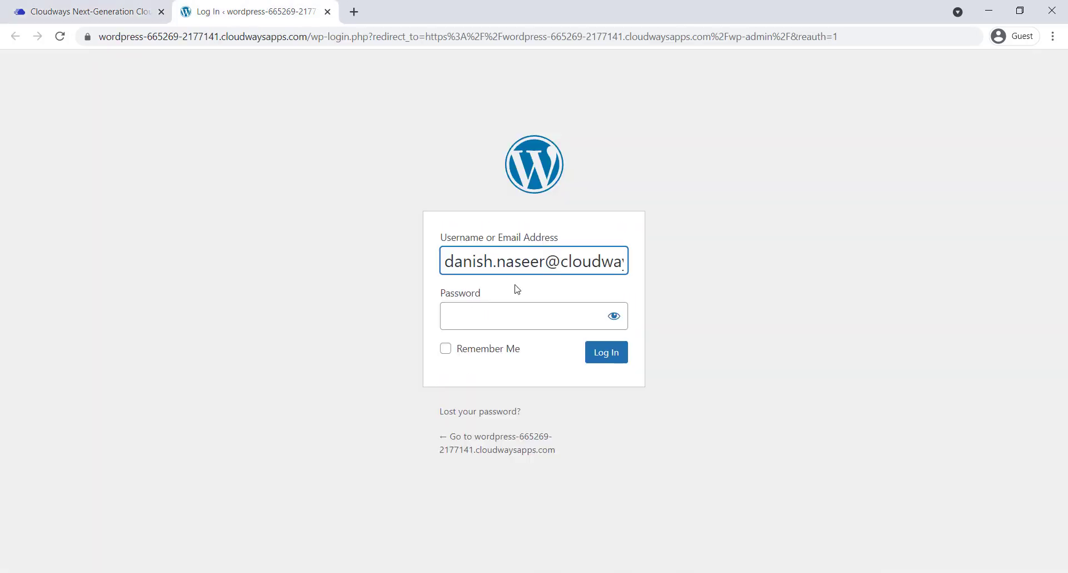
{"action": "right_click", "coordinate": [527, 316]}
{"action": "left_click", "coordinate": [558, 426]}
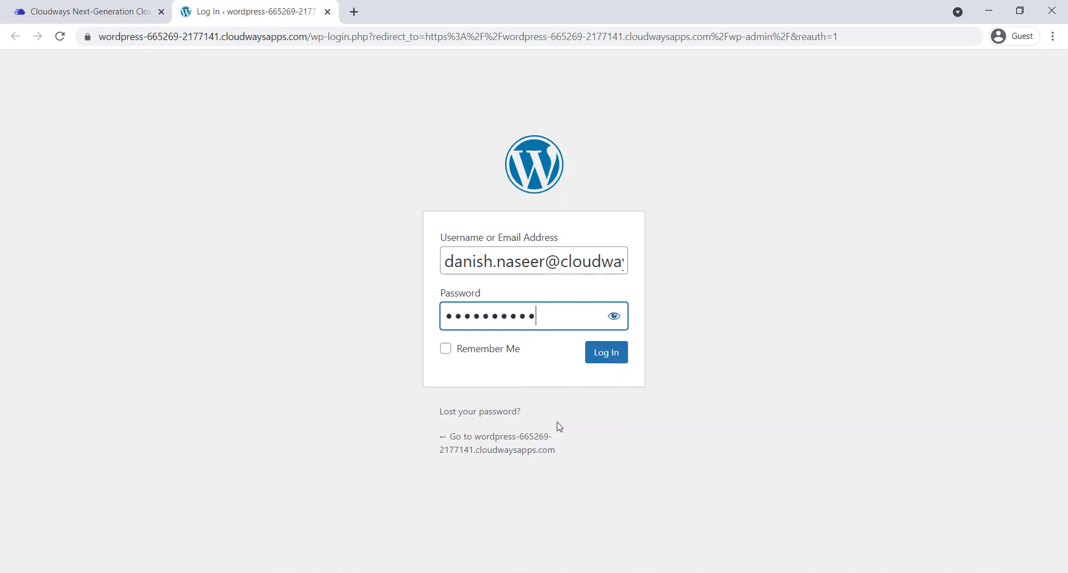
{"action": "left_click", "coordinate": [594, 357]}
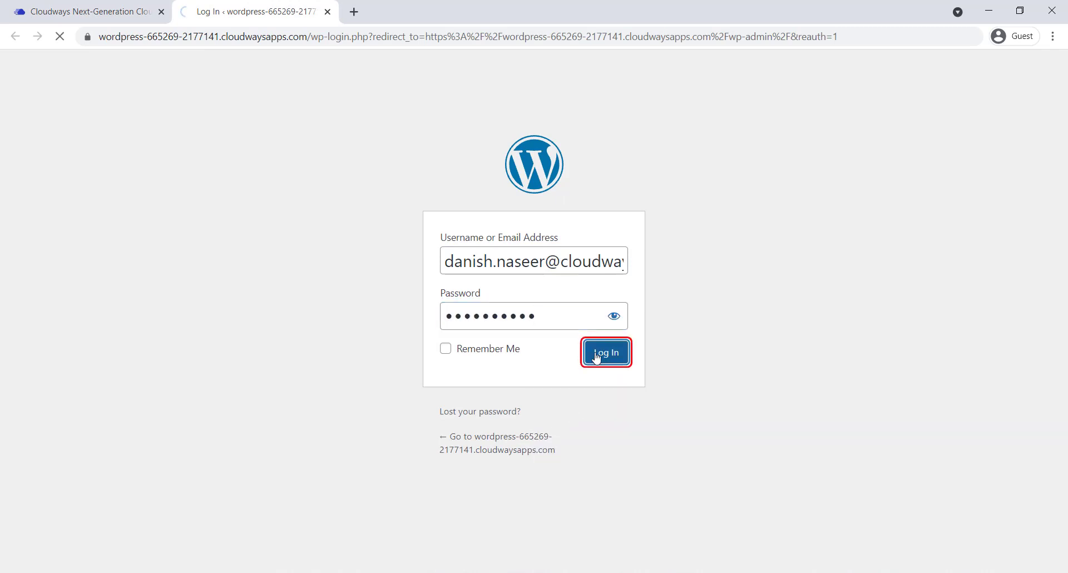